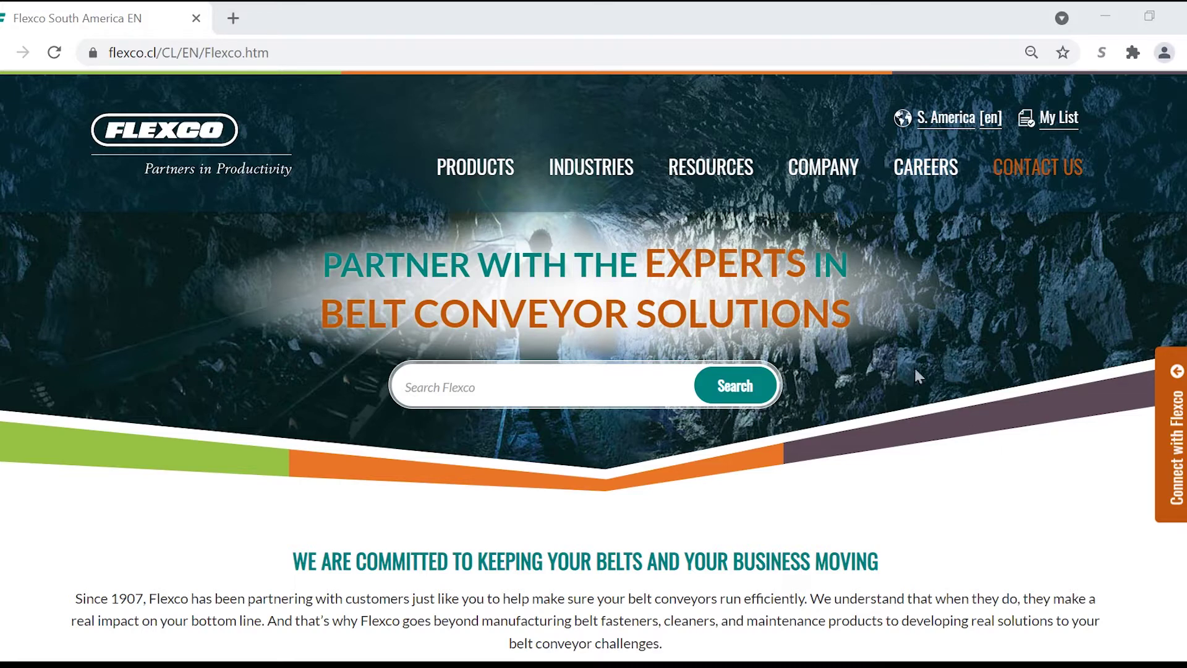
Launch the HD MBF Calculator from the Resources > Product Calculators page.
mouse_move(716, 178)
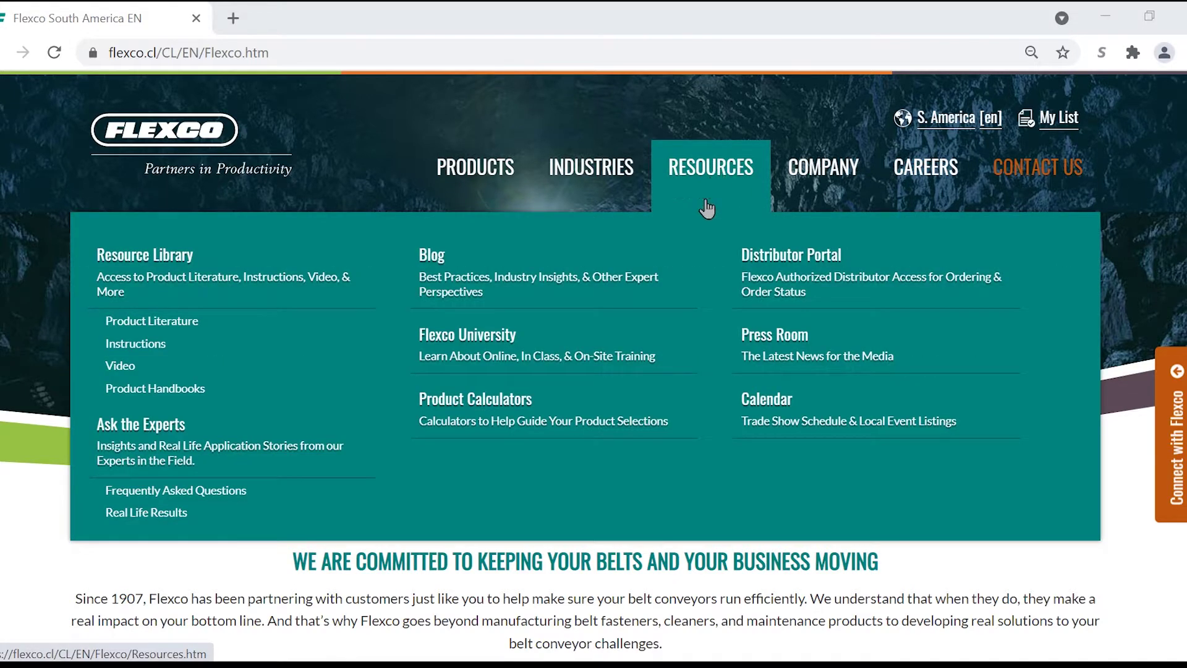
left_click(507, 403)
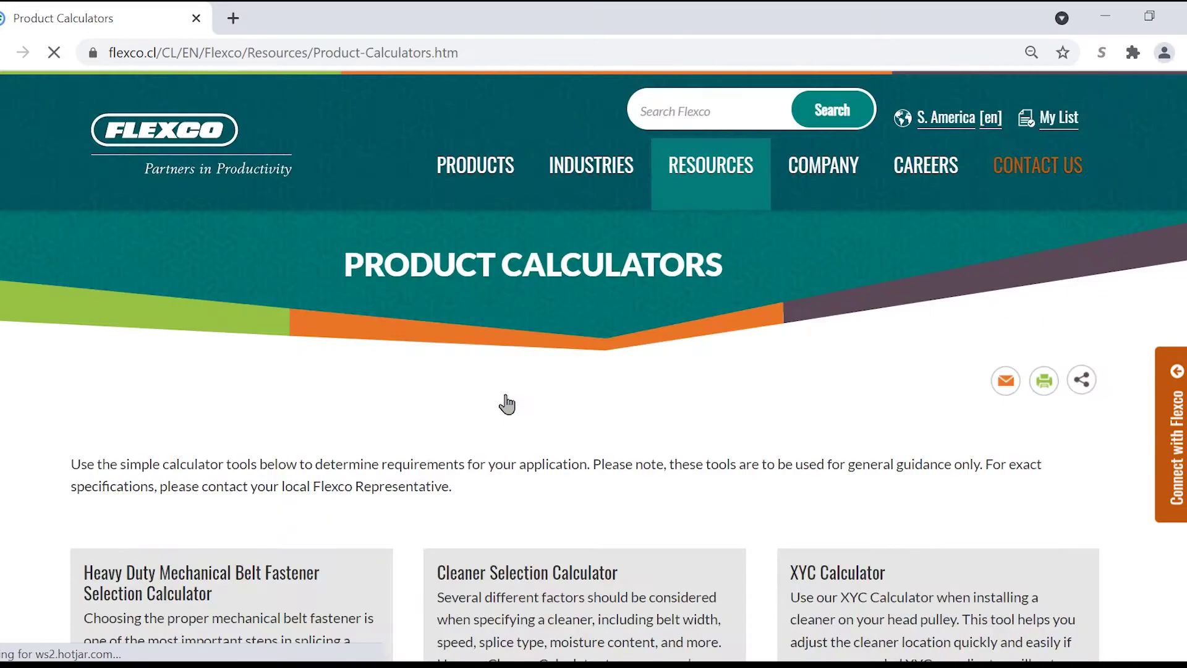
scroll(302, 401, "down", 3)
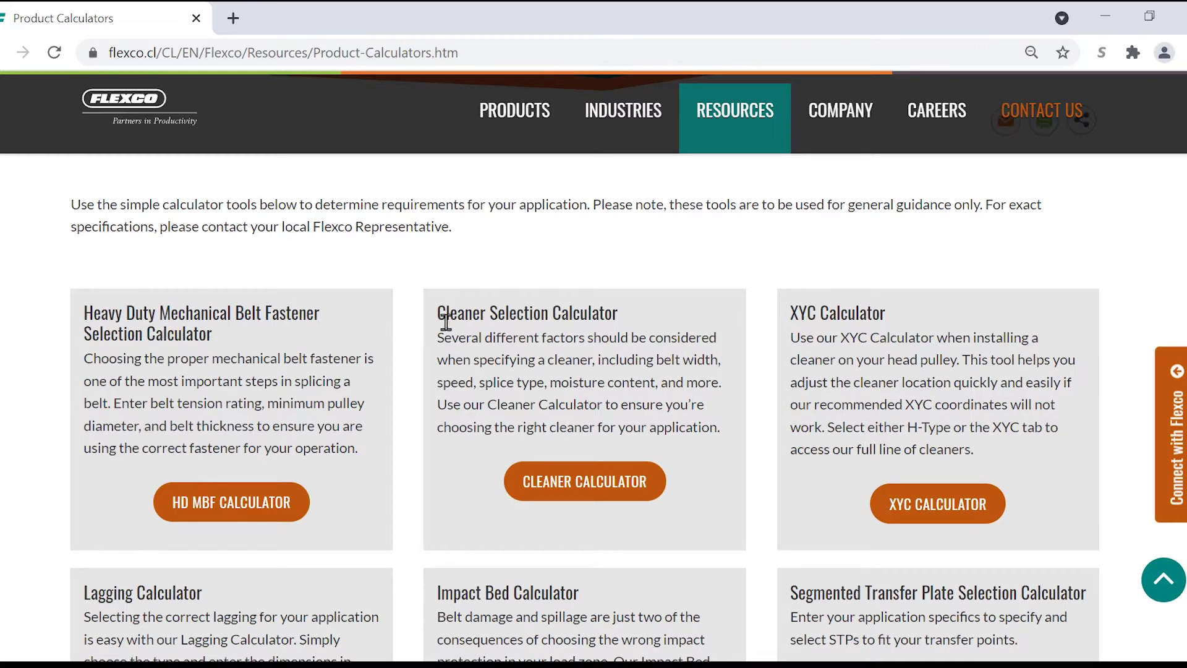
scroll(790, 509, "down", 4)
scroll(674, 396, "up", 4)
left_click(235, 502)
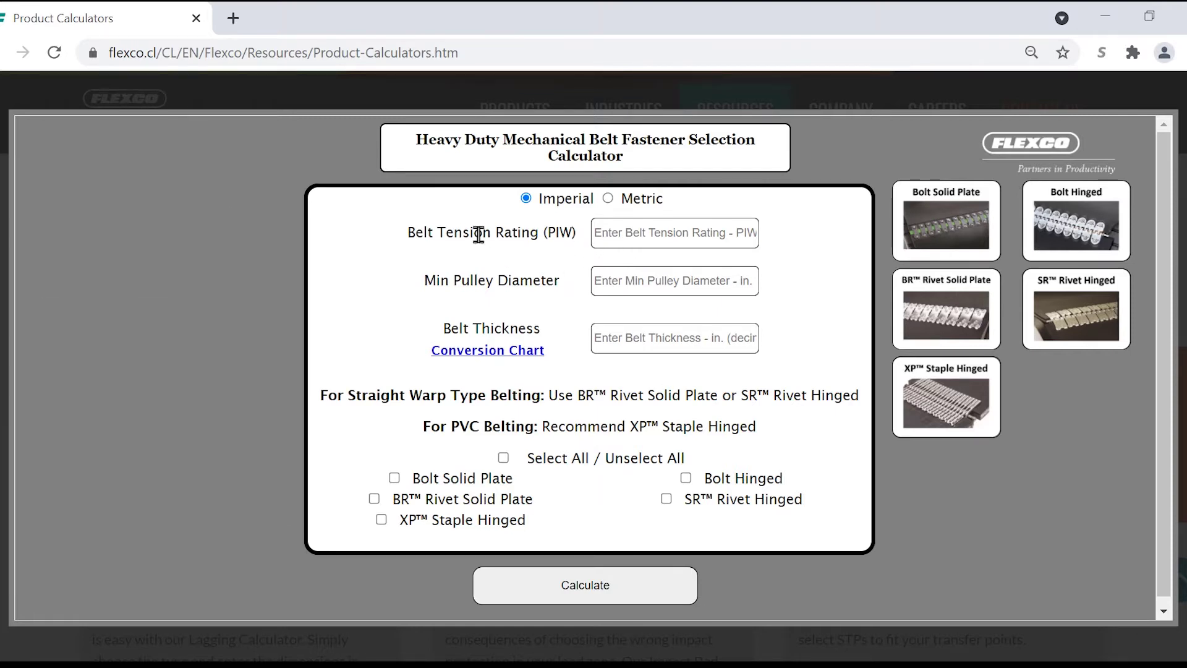
Enter 300 PIW as the Belt Tension Rating using the autofill suggestion.
mouse_move(479, 236)
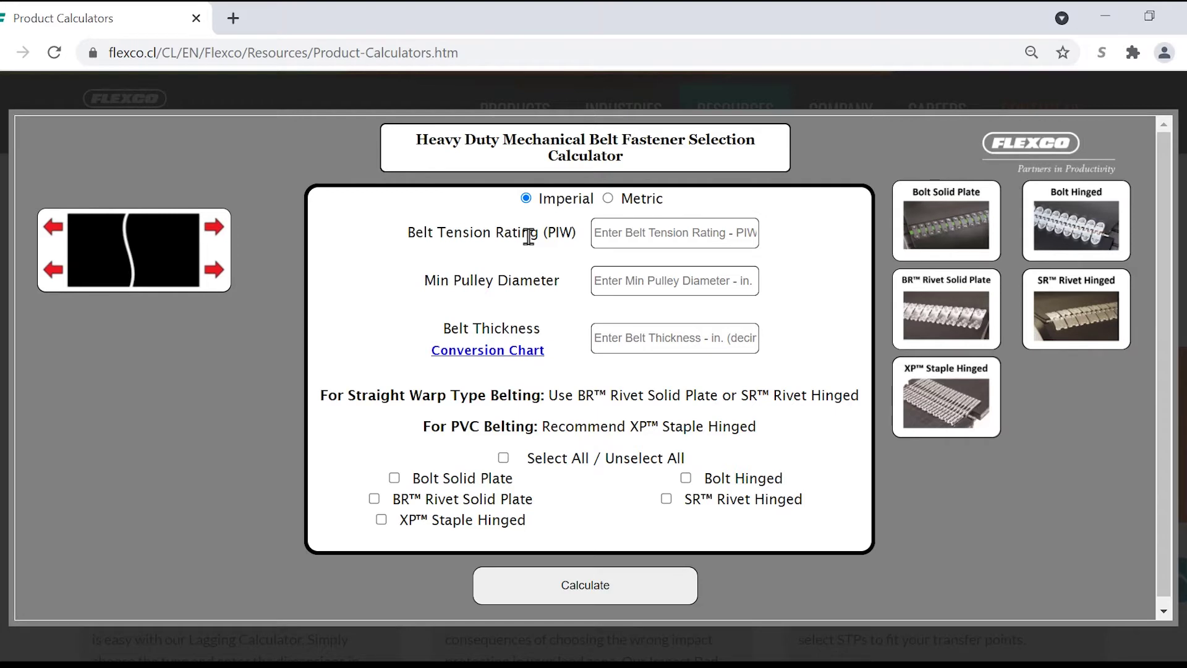
left_click(613, 223)
left_click(635, 278)
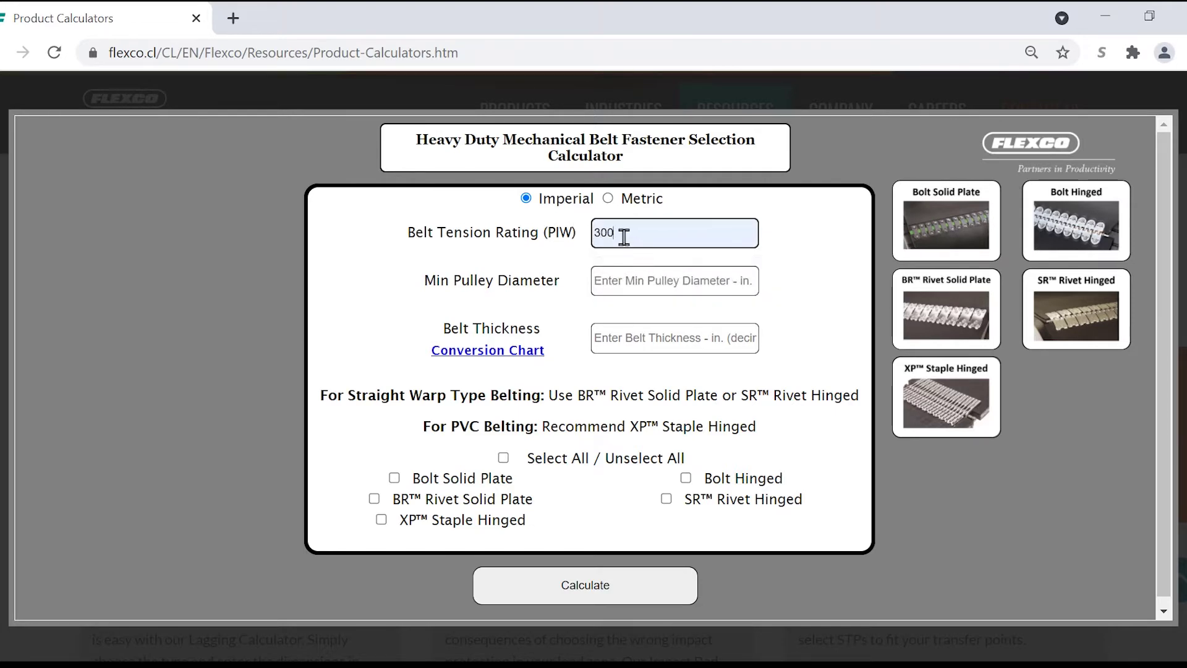
mouse_move(500, 280)
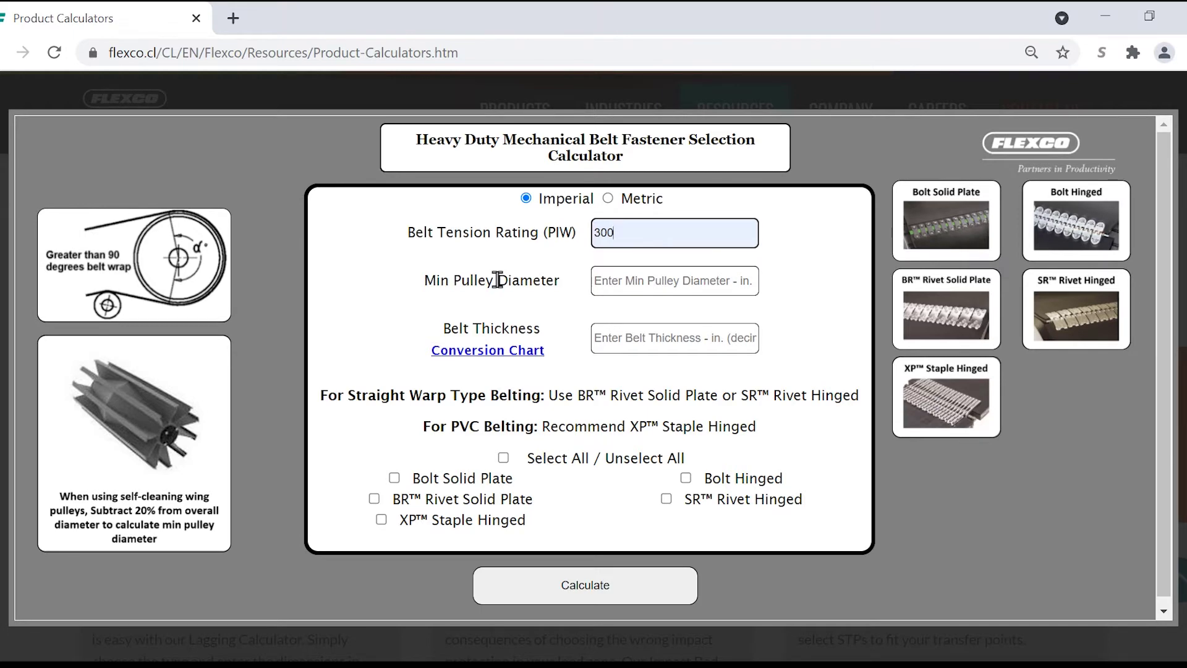
Compute 18 minus 20% in Windows Calculator, giving 14.4.
left_click(435, 655)
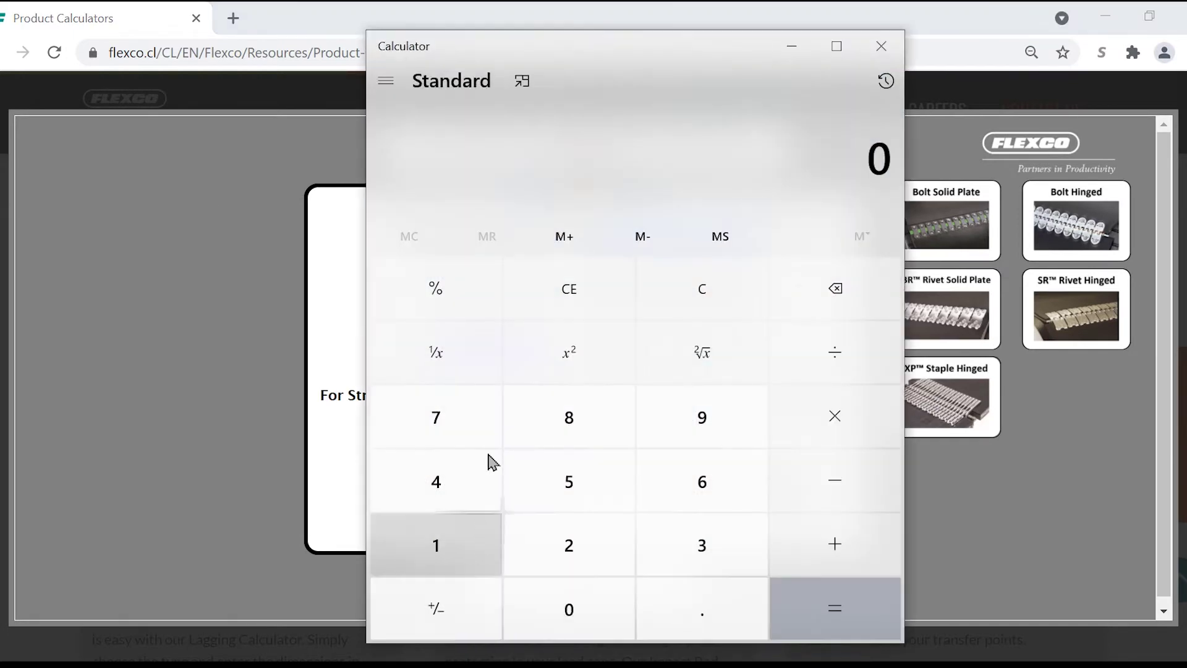
left_click(485, 522)
left_click(577, 432)
left_click(829, 482)
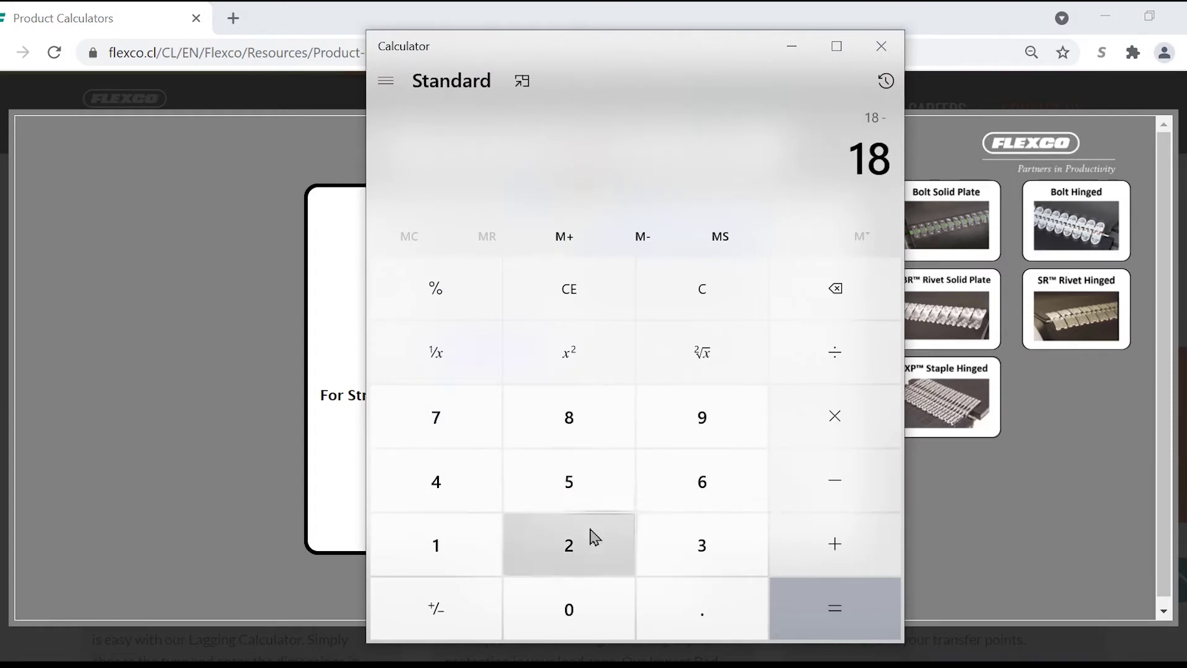
left_click(586, 543)
left_click(569, 609)
left_click(484, 319)
left_click(835, 609)
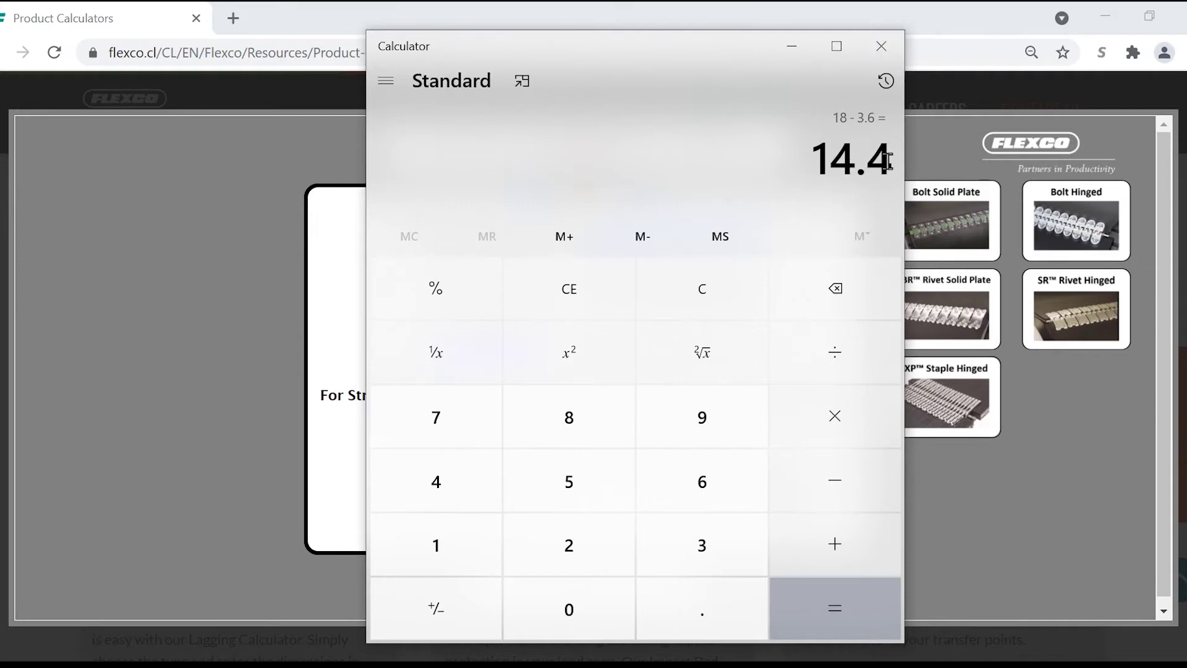
Minimize the calculator and set Min Pulley Diameter to 18.
left_click(792, 47)
left_click(639, 281)
left_click(630, 324)
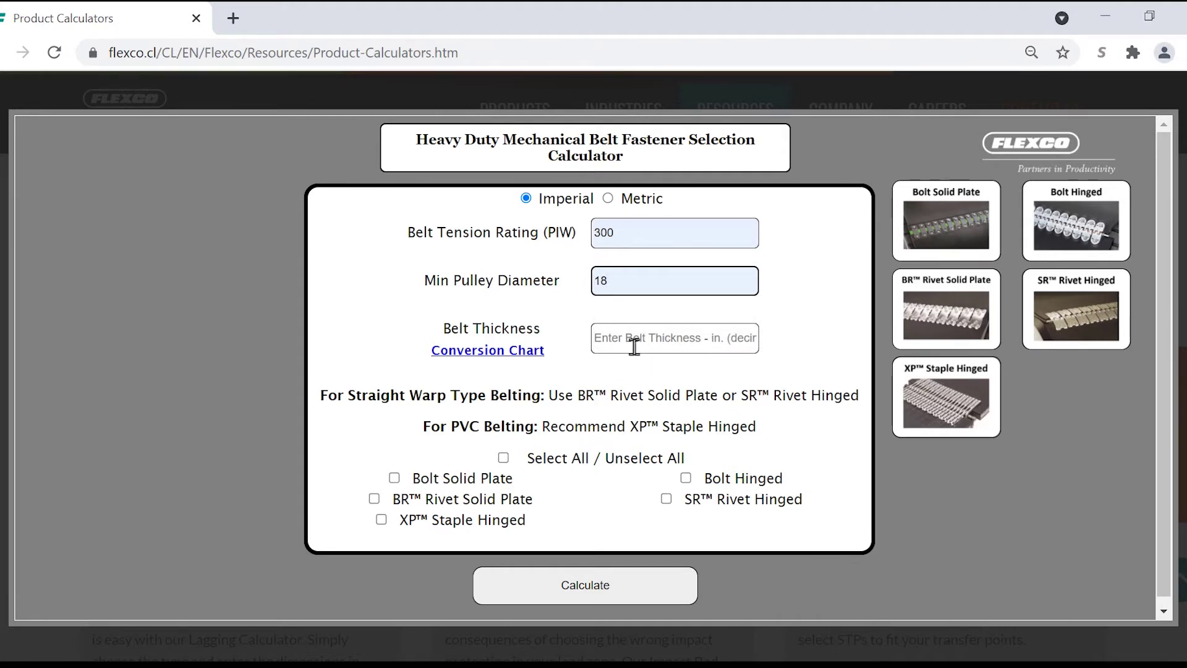
Consult the inch-to-millimetre Conversion Chart, then set Belt Thickness to .5.
mouse_move(498, 328)
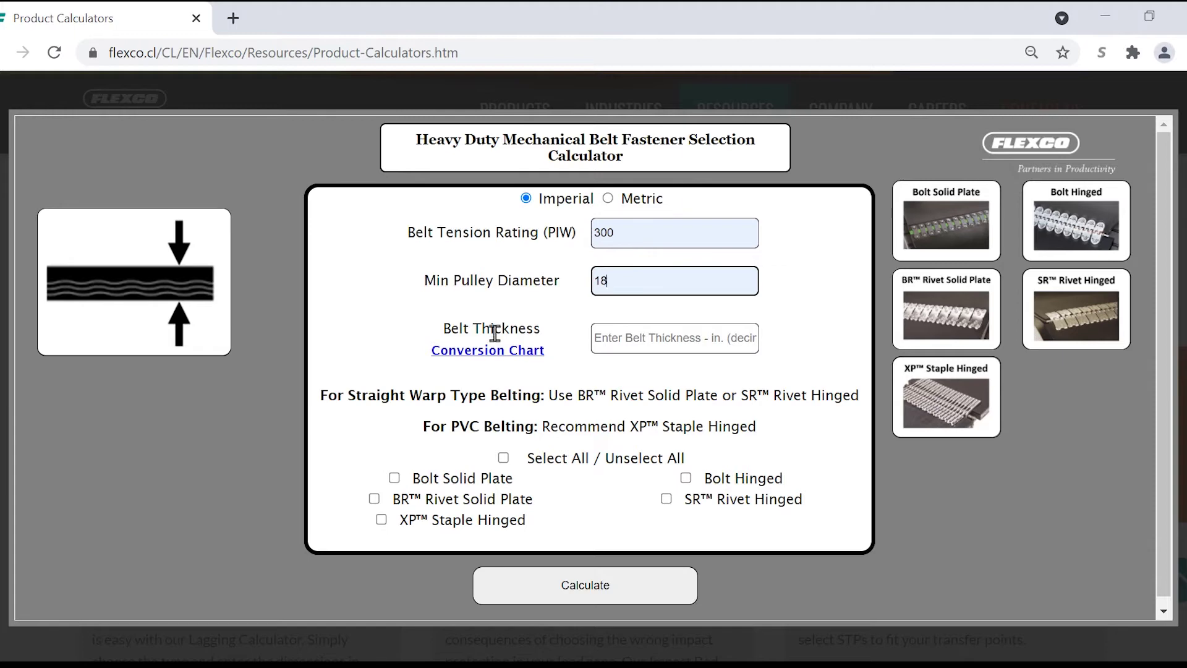
left_click(493, 351)
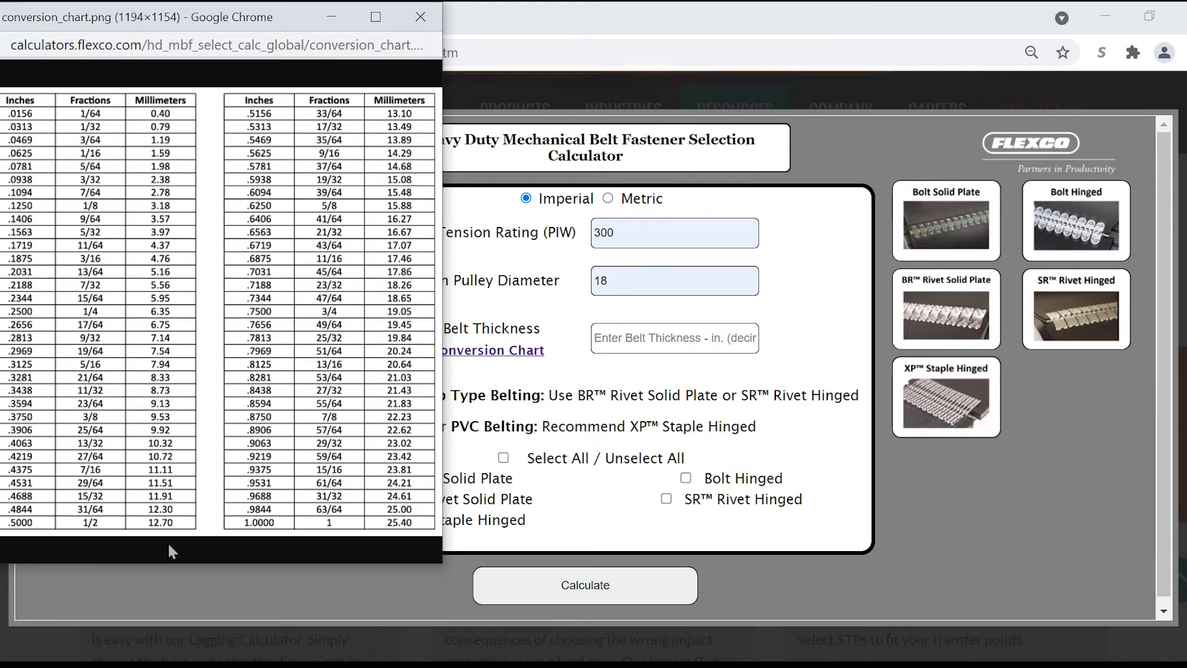
left_click(635, 342)
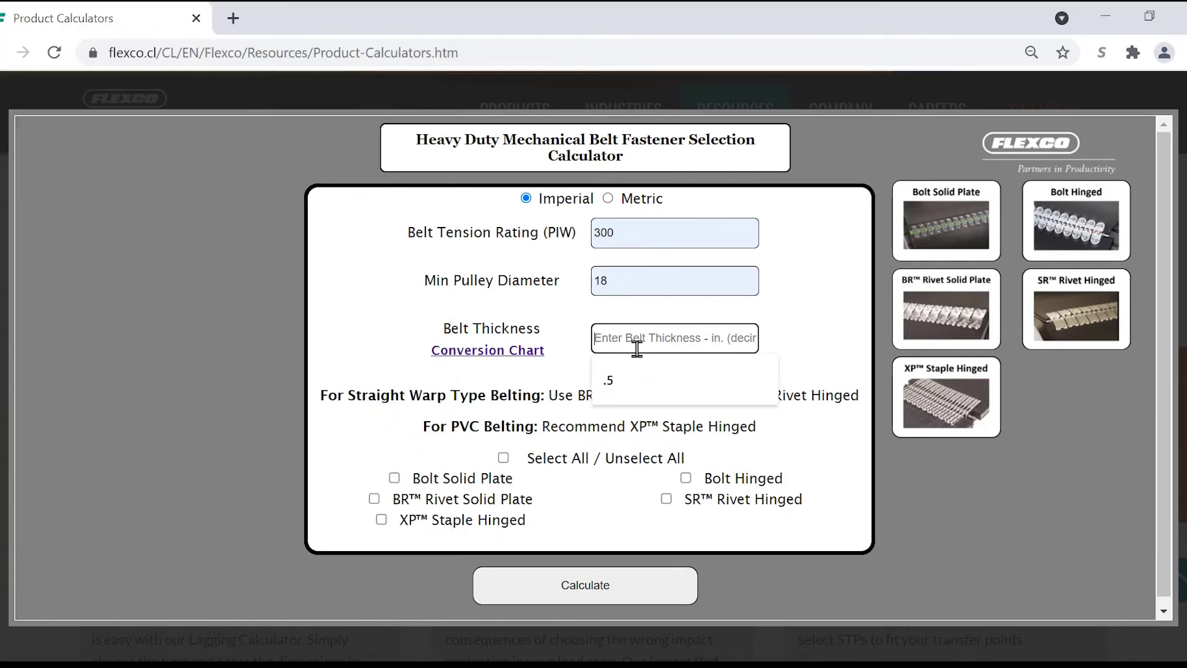
left_click(616, 379)
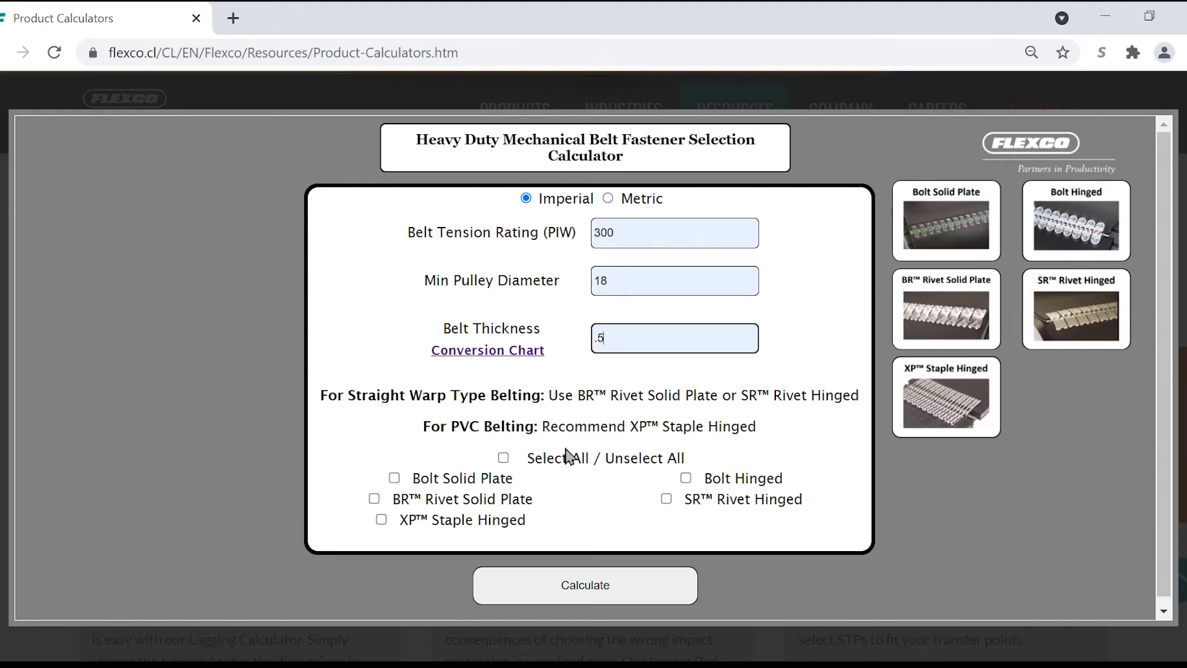
Check all five fastener types, including Bolt Hinged and SR Rivet Hinged, and calculate recommendations.
left_click(504, 457)
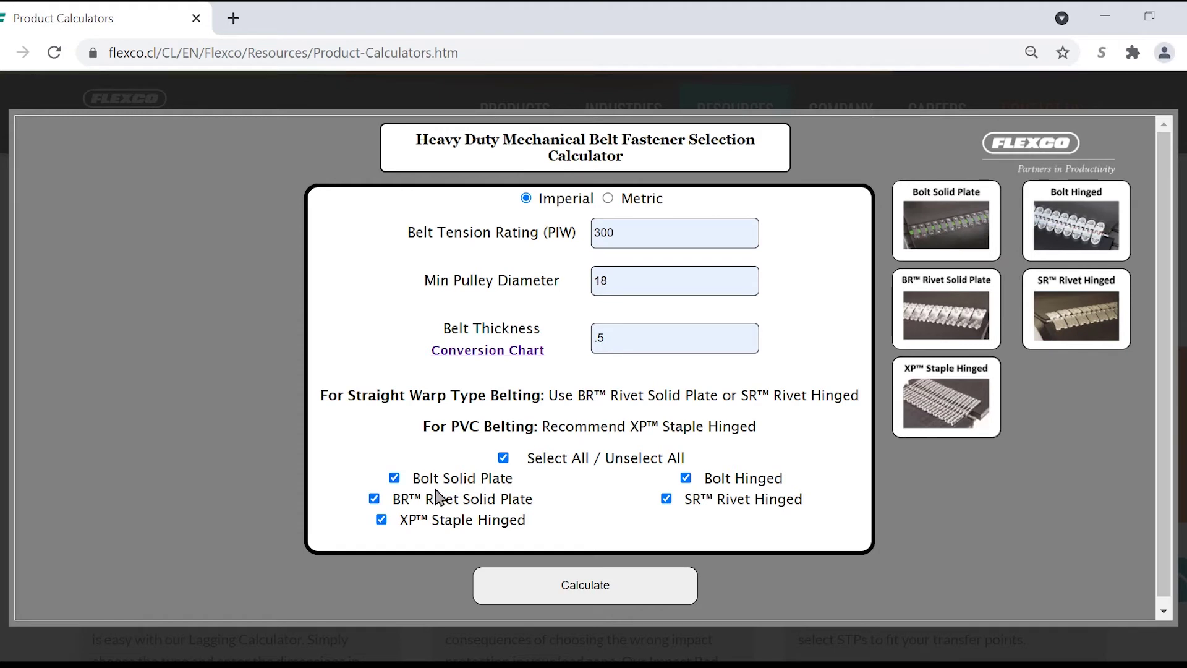
left_click(685, 477)
left_click(666, 498)
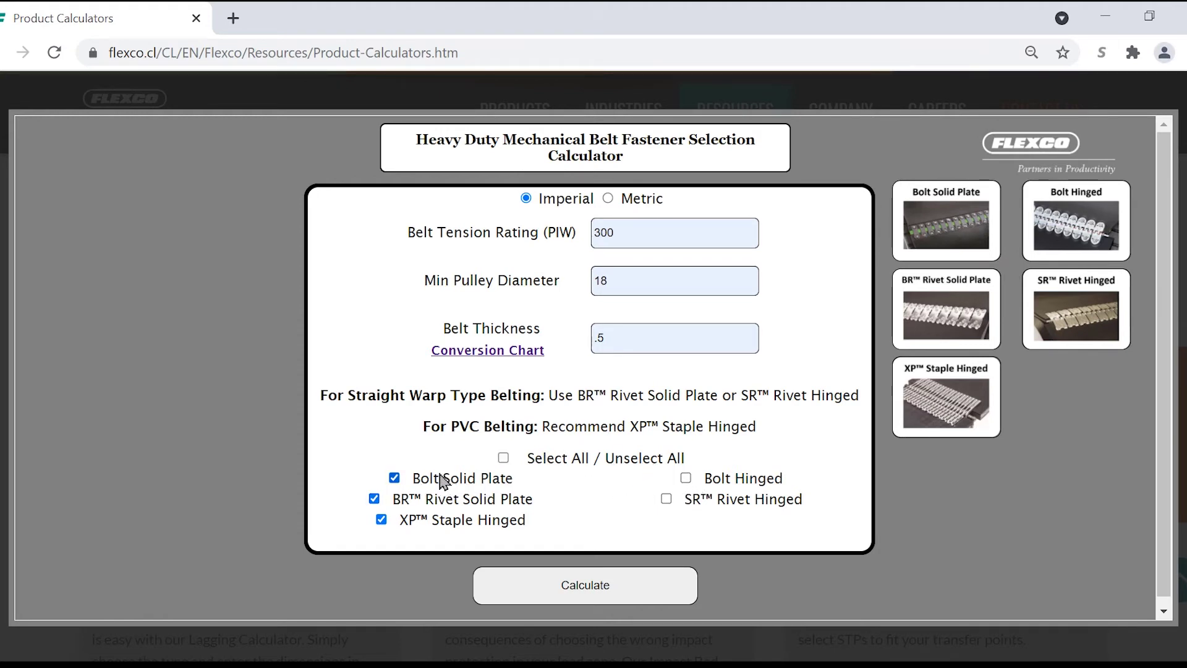
left_click(667, 498)
left_click(503, 457)
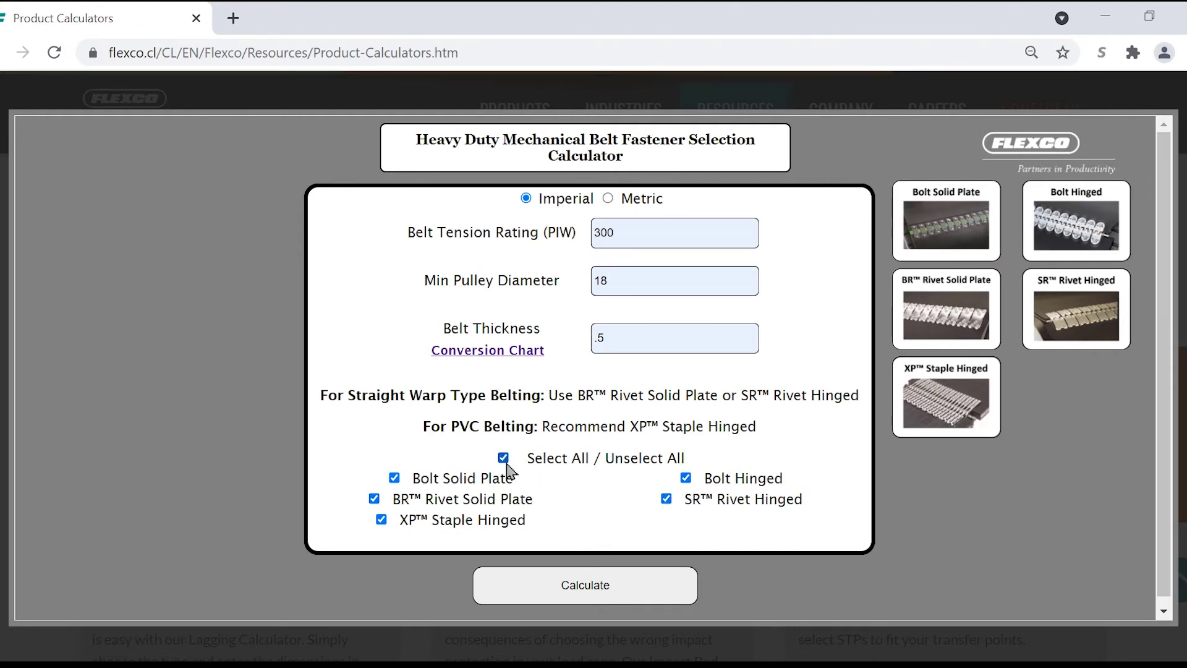
left_click(582, 587)
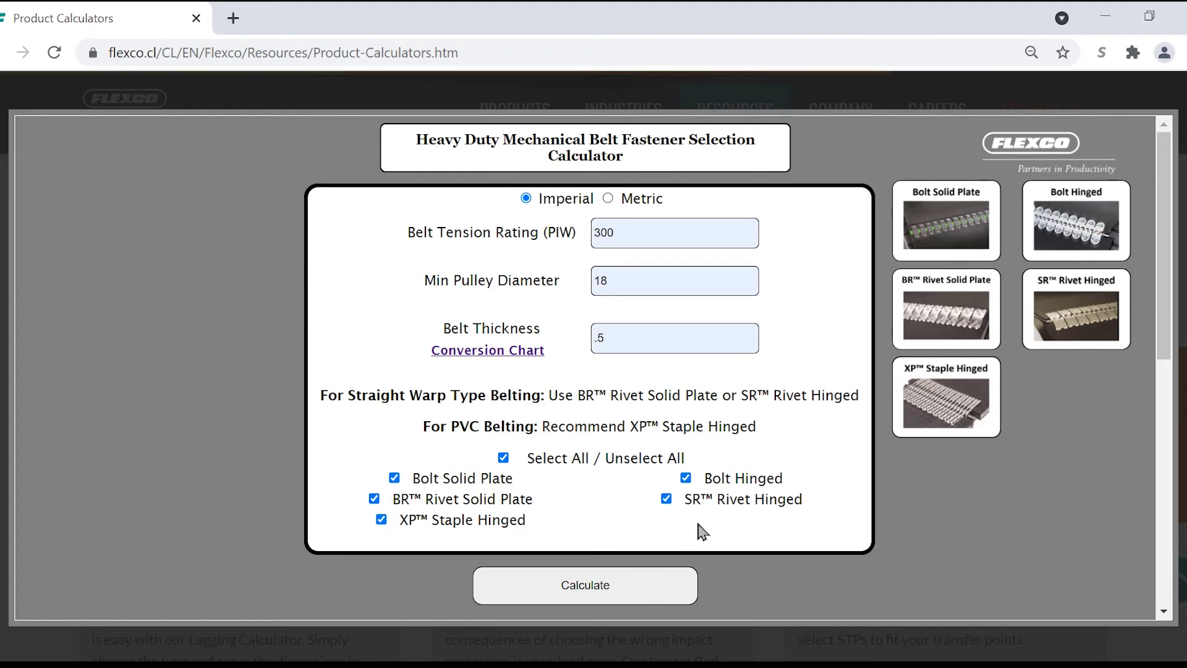
scroll(711, 495, "down", 9)
scroll(786, 465, "up", 2)
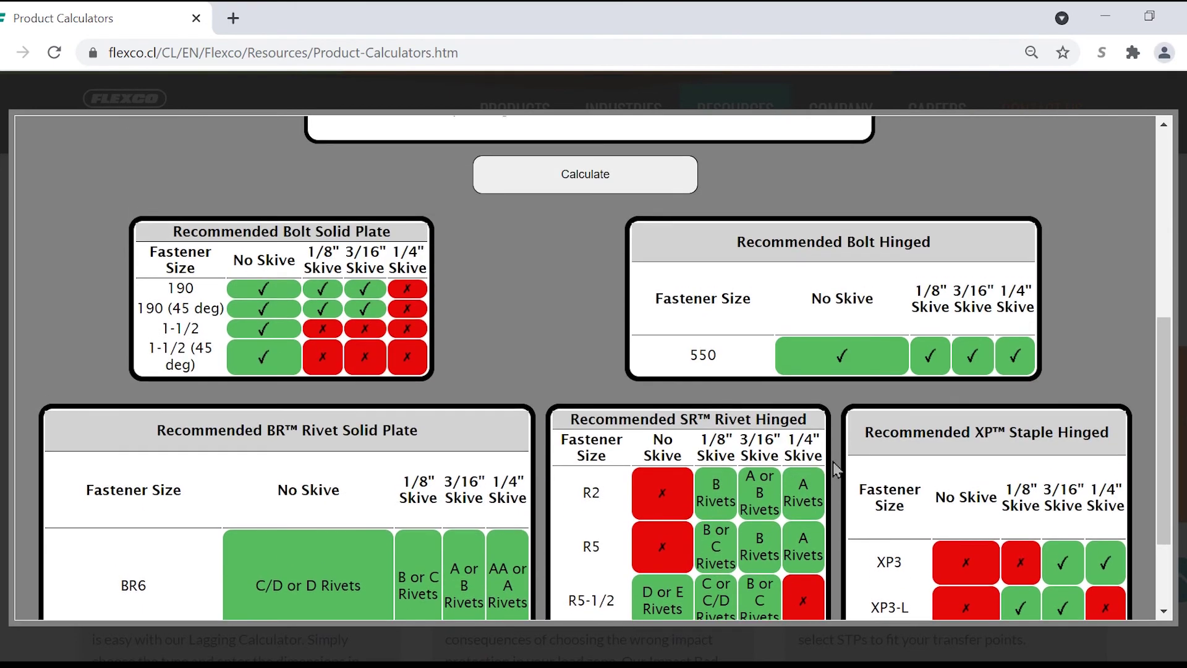
left_click_drag(1165, 403, 1164, 456)
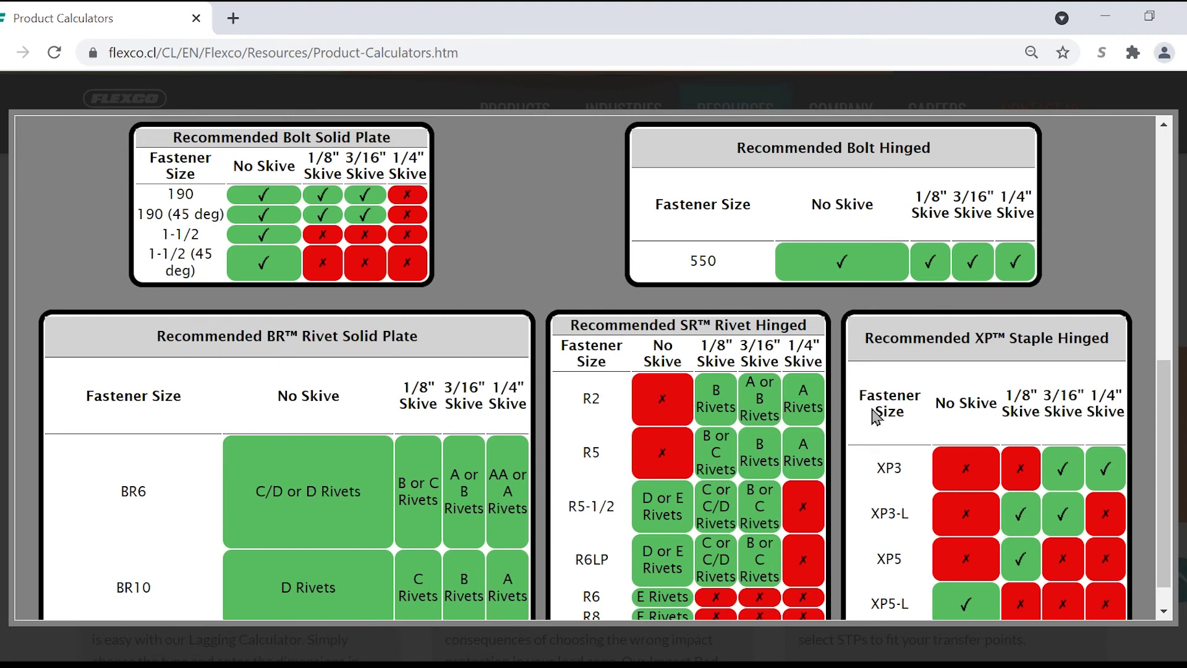
Switch to Metric units, converting values to 525.38 kN/m, 457.2 pulley diameter and 12.7 thickness.
key("alt+Left")
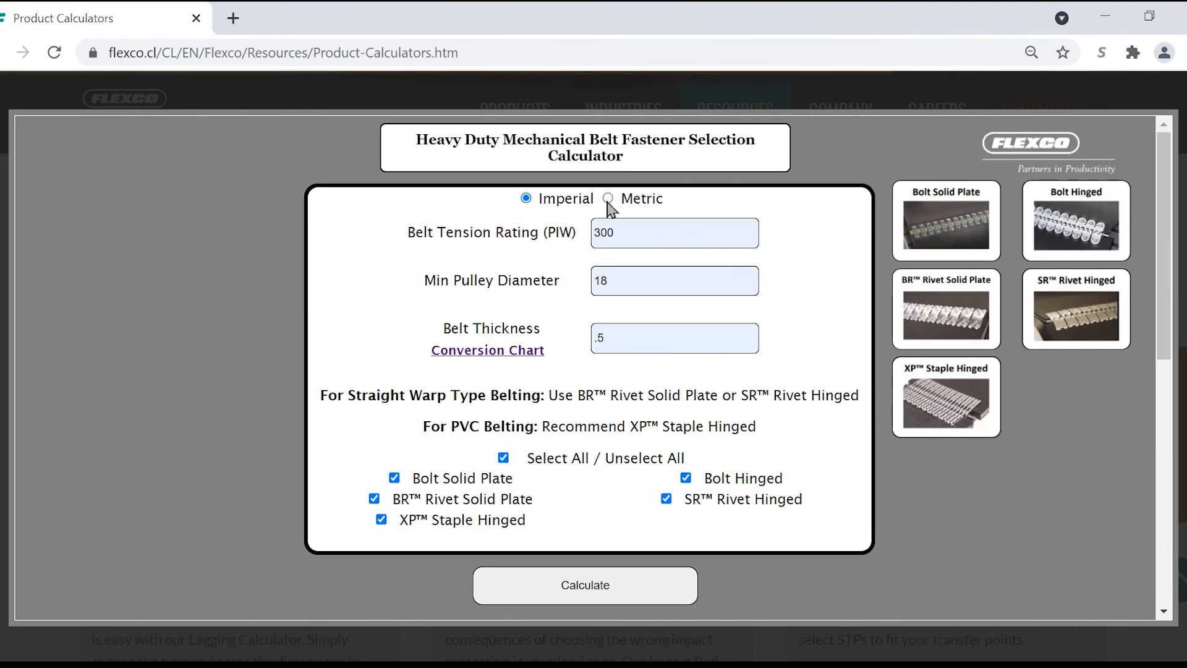
left_click(610, 200)
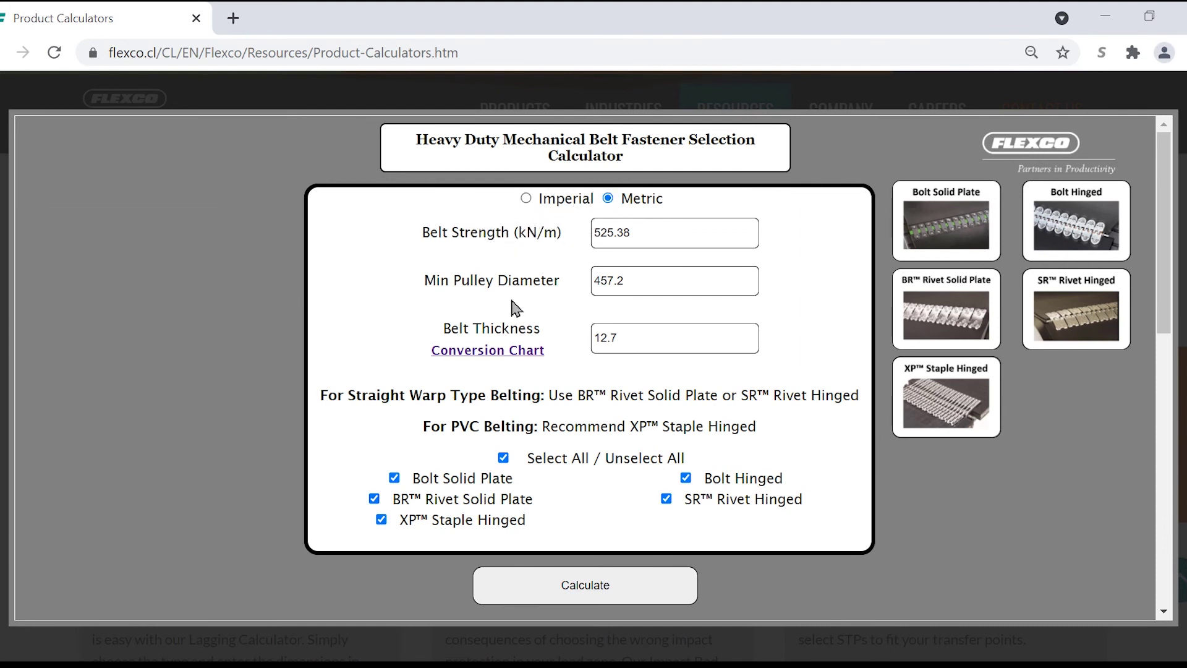
mouse_move(476, 232)
mouse_move(529, 278)
mouse_move(491, 322)
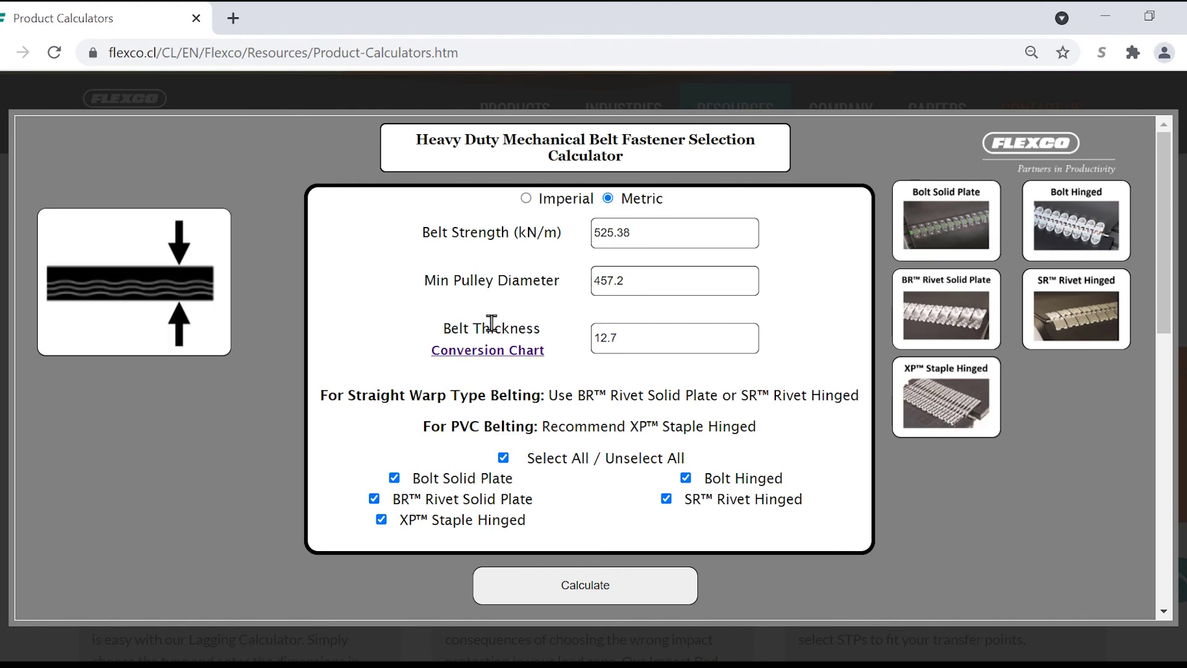